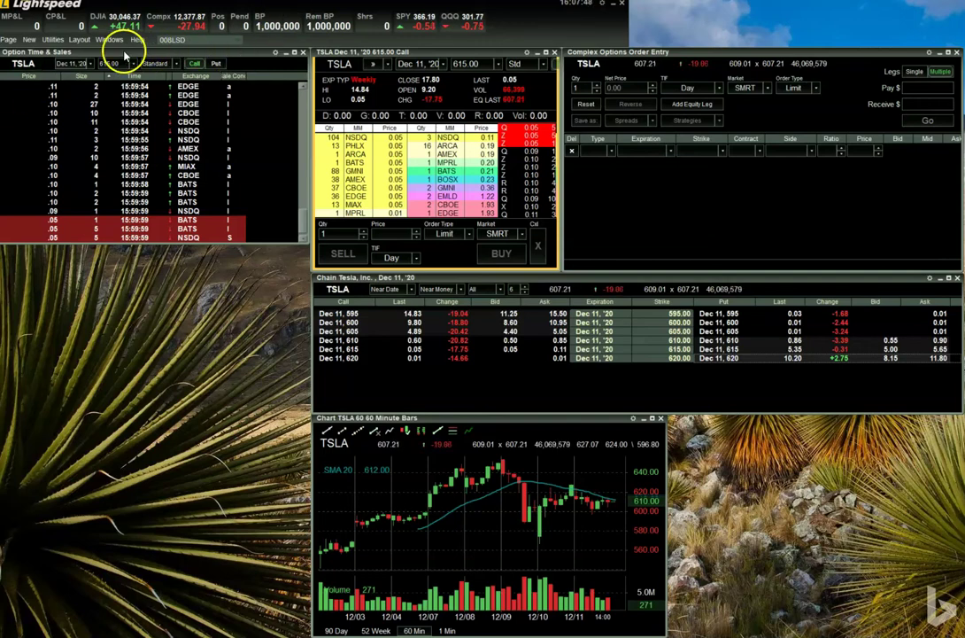
# Open a Complex Options Order Entry window and a new option chain window.
pyautogui.click(29, 40)
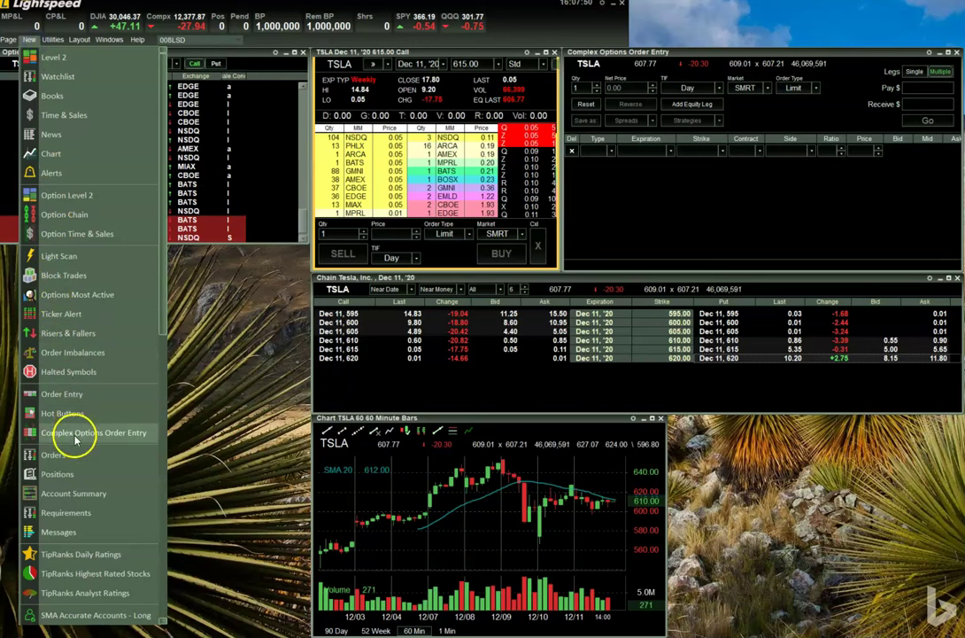
pyautogui.click(262, 383)
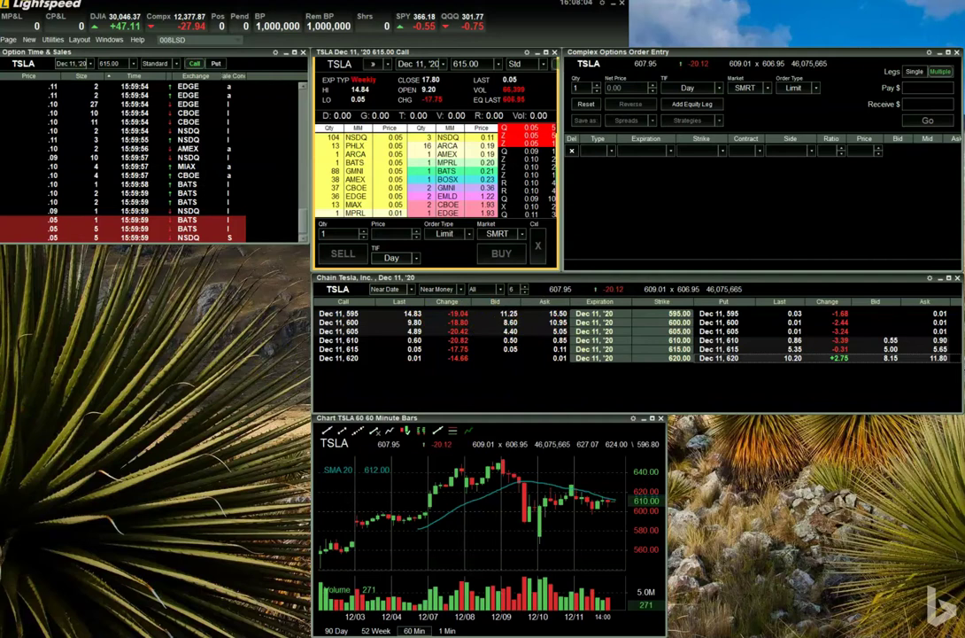
pyautogui.click(29, 39)
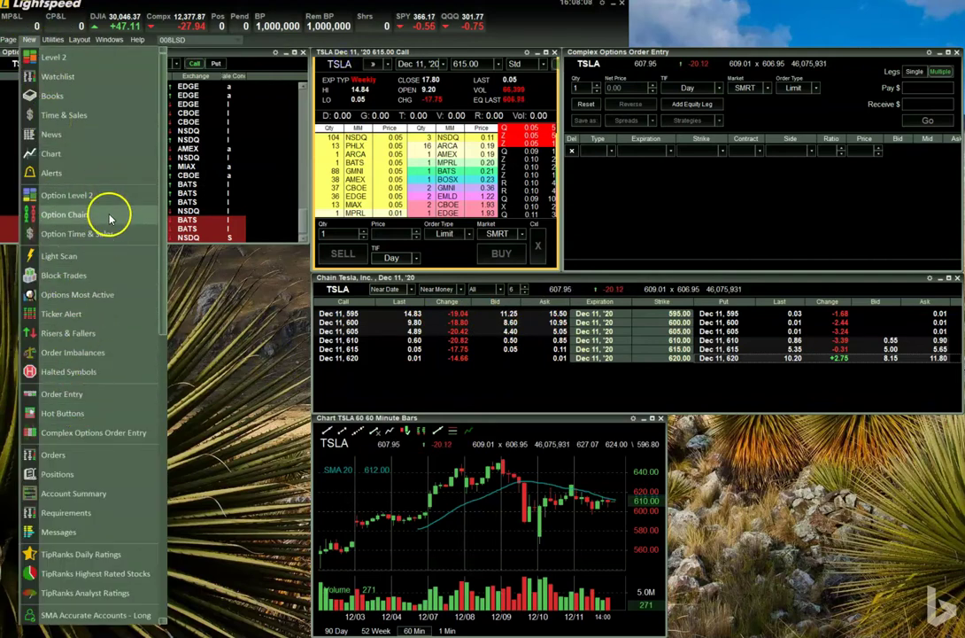
pyautogui.click(159, 234)
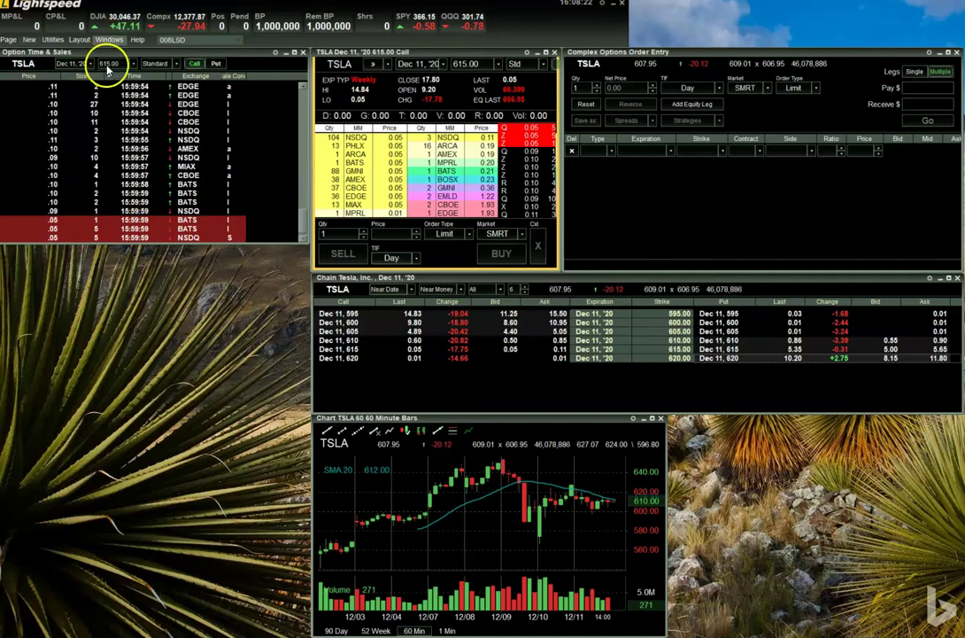
# Load TSLA in the chain and bring up the actions menu for the Dec 11 605 call.
pyautogui.click(328, 64)
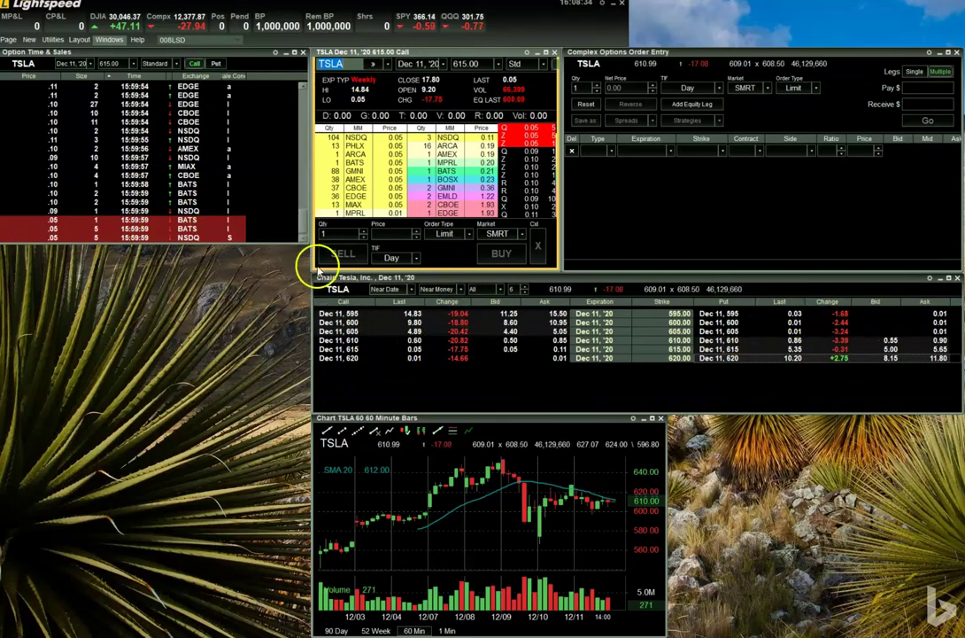
pyautogui.click(361, 329)
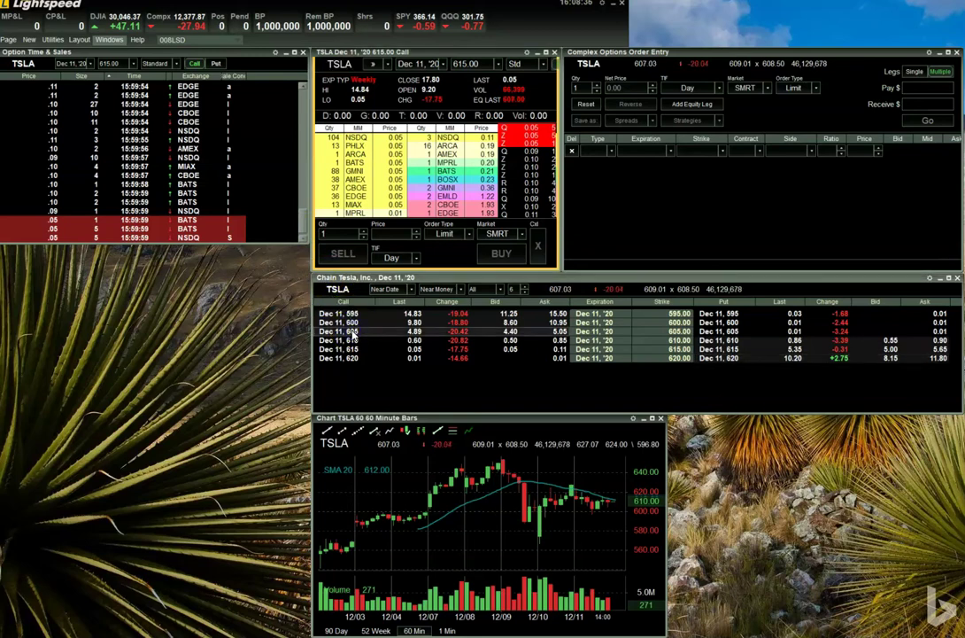
pyautogui.moveTo(571, 358); pyautogui.dragTo(677, 359)
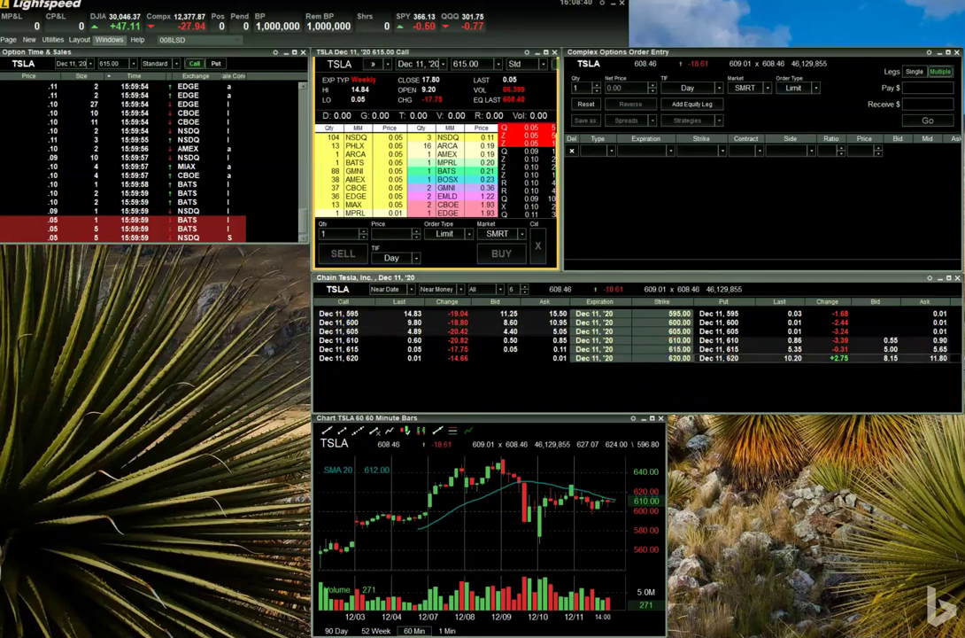
pyautogui.click(534, 355)
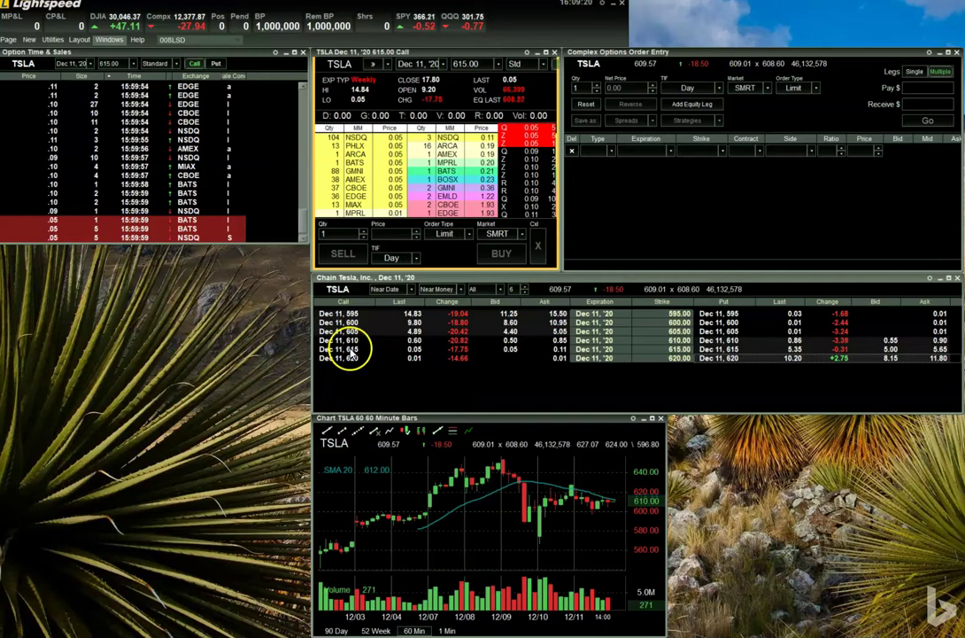
pyautogui.rightClick(352, 332)
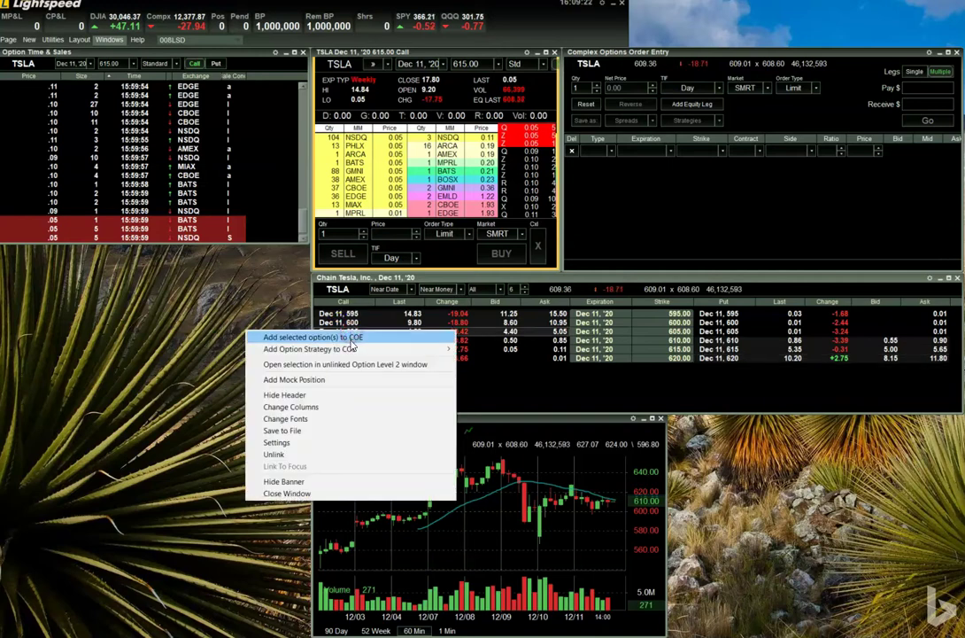
# Add the Dec 11 605 call, the Dec 11 620 put and a 100-share Tesla equity leg to the order.
pyautogui.click(351, 336)
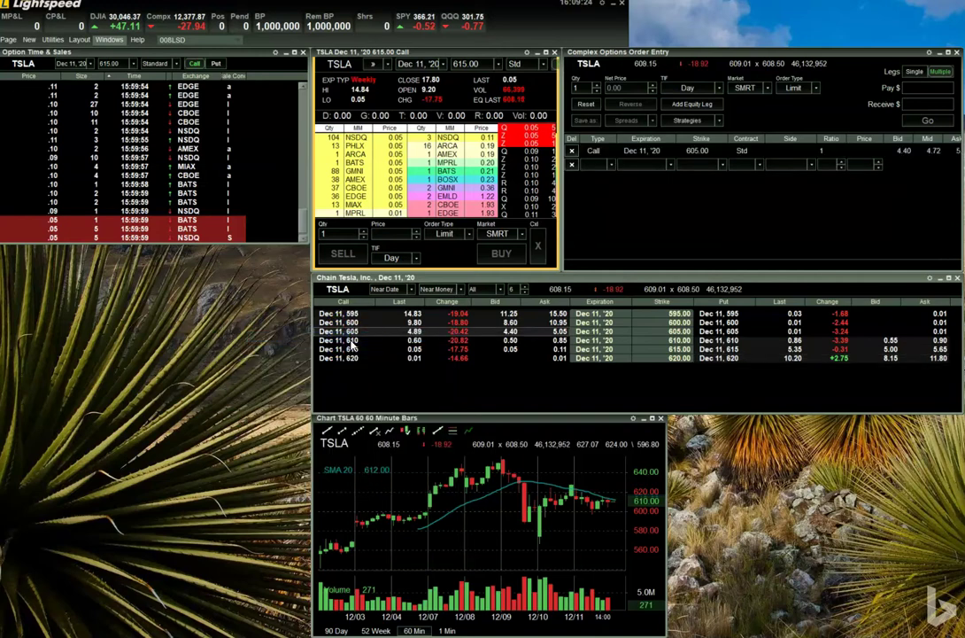
pyautogui.rightClick(715, 360)
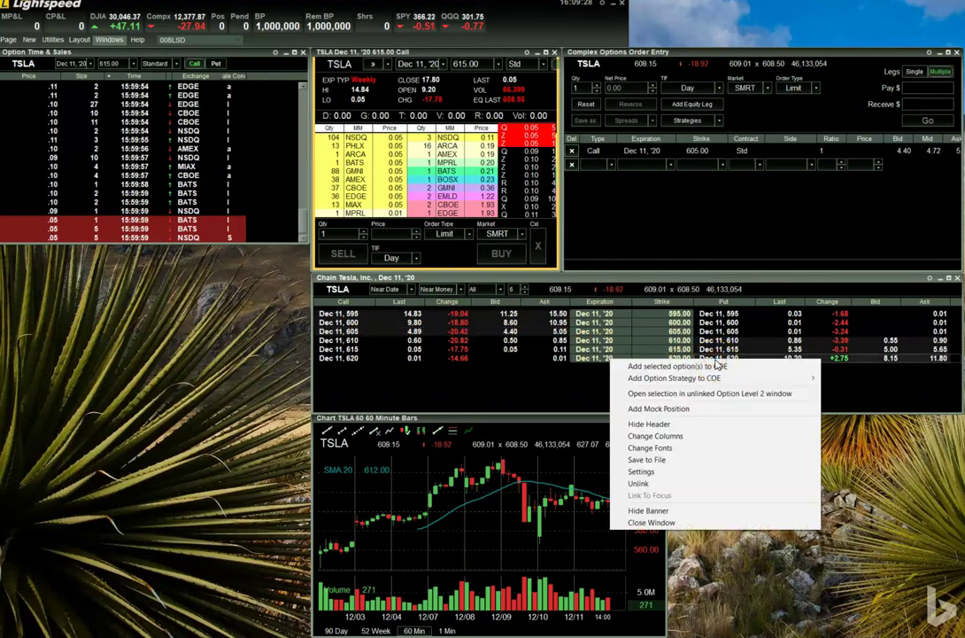
pyautogui.click(716, 364)
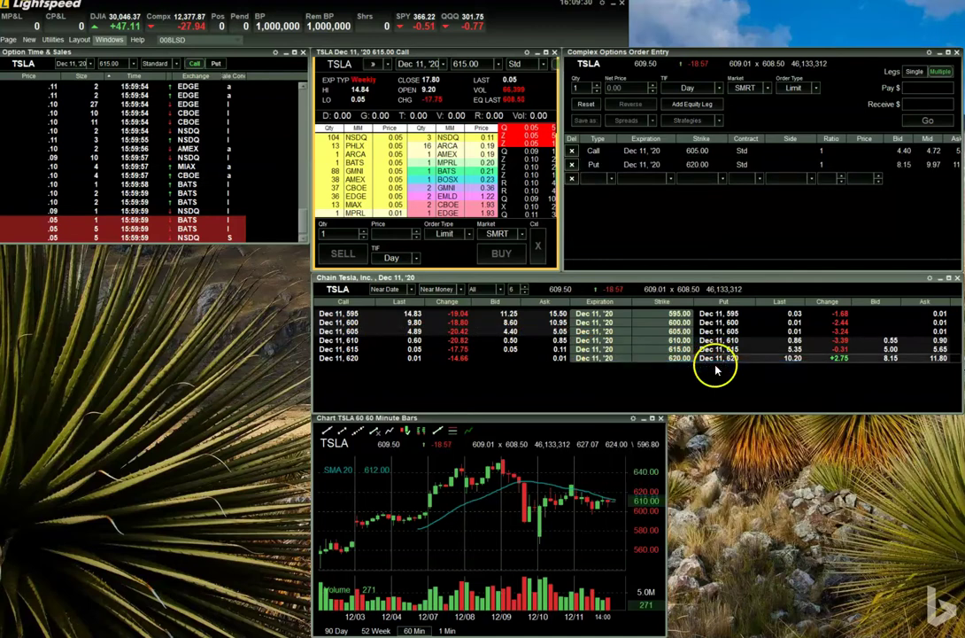
pyautogui.click(699, 105)
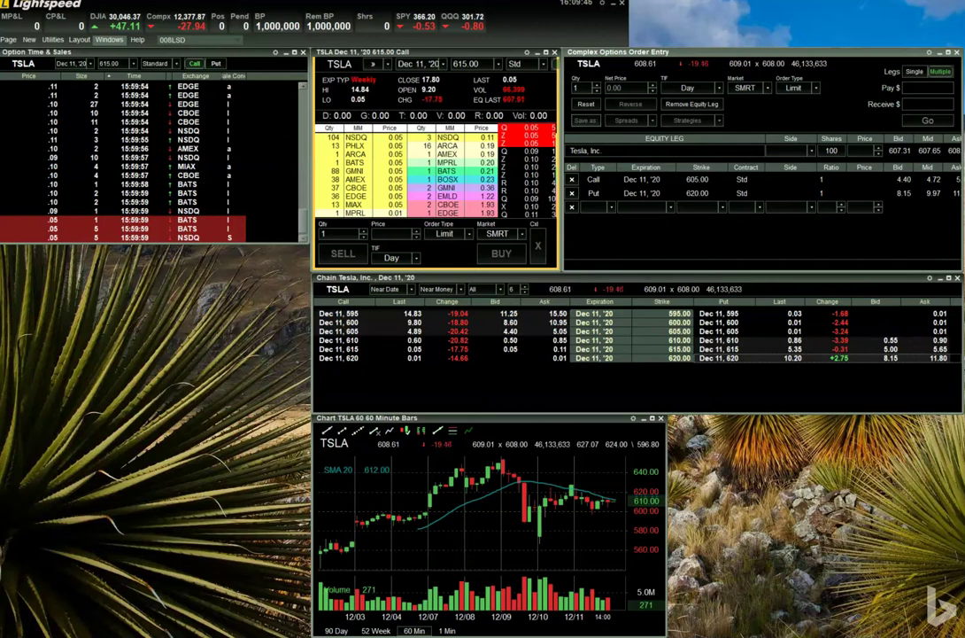
# Open the TSLA chain's actions and preset strategies, then close them without adding any leg.
pyautogui.rightClick(356, 336)
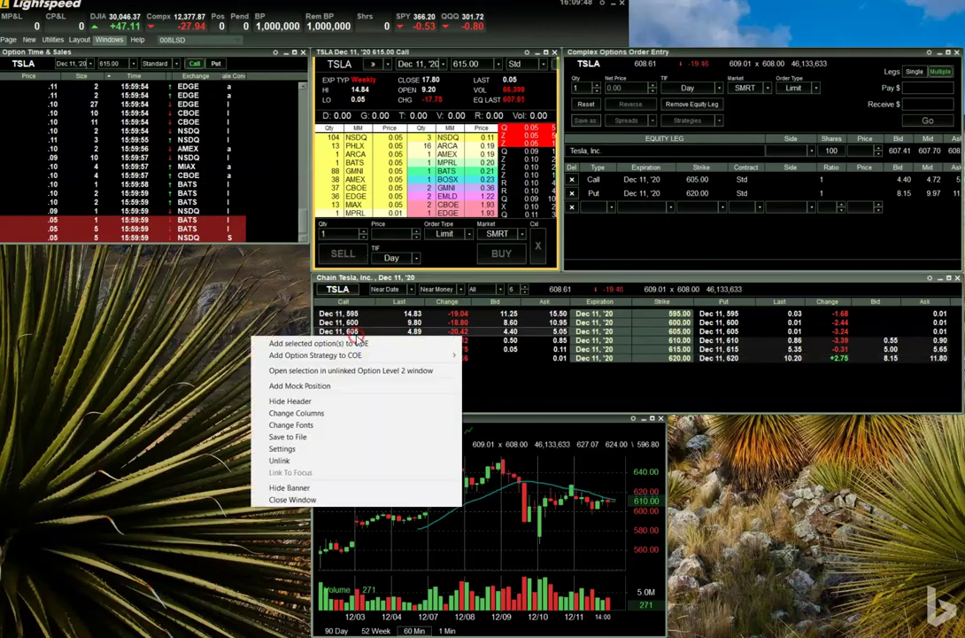
pyautogui.moveTo(365, 355)
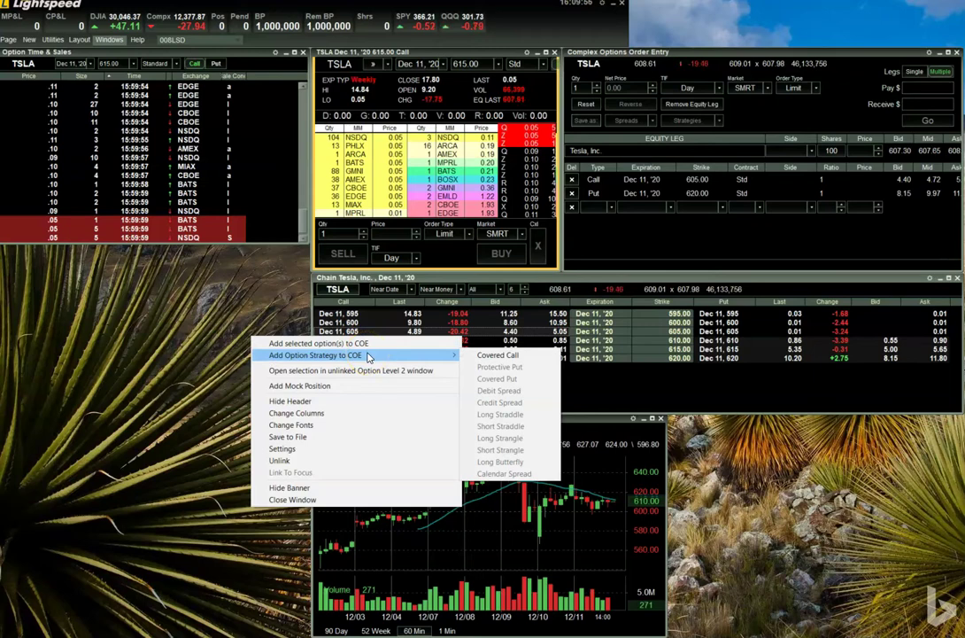
pyautogui.click(125, 263)
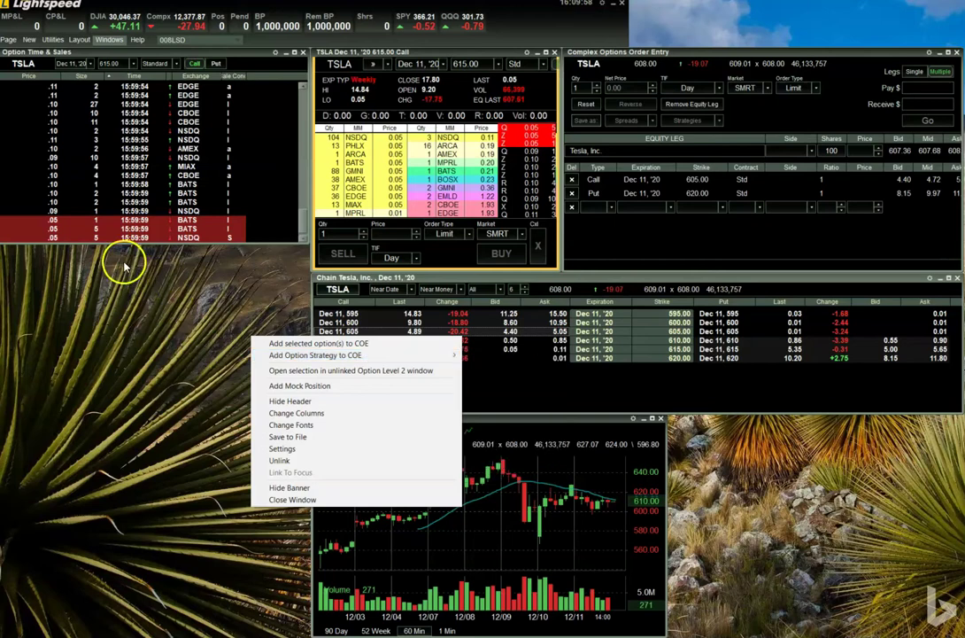
pyautogui.click(148, 313)
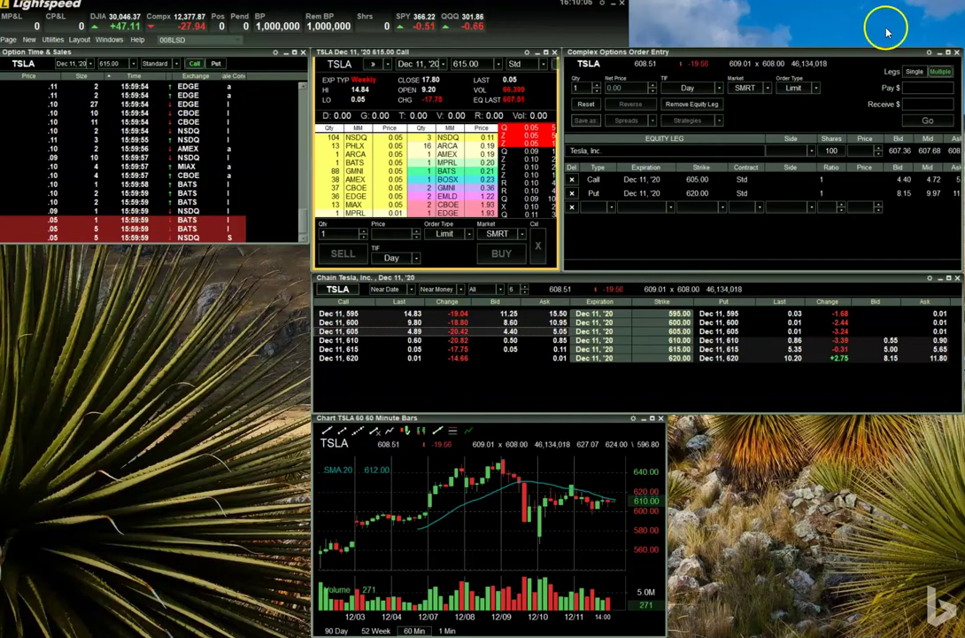
# Set the 605 call leg's side to Buy and the 620 put leg's side to Sell.
pyautogui.click(648, 194)
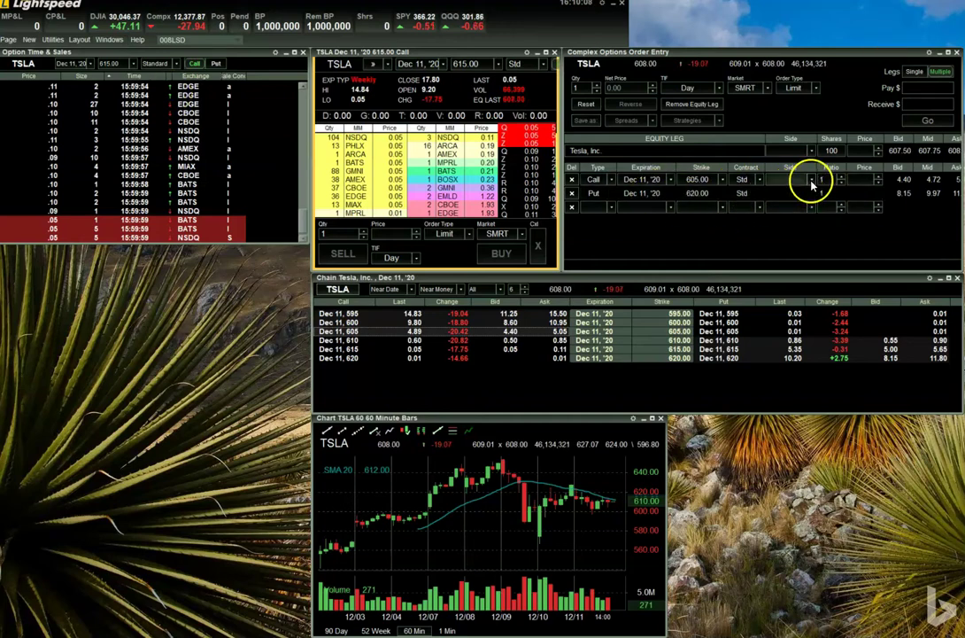
pyautogui.click(809, 181)
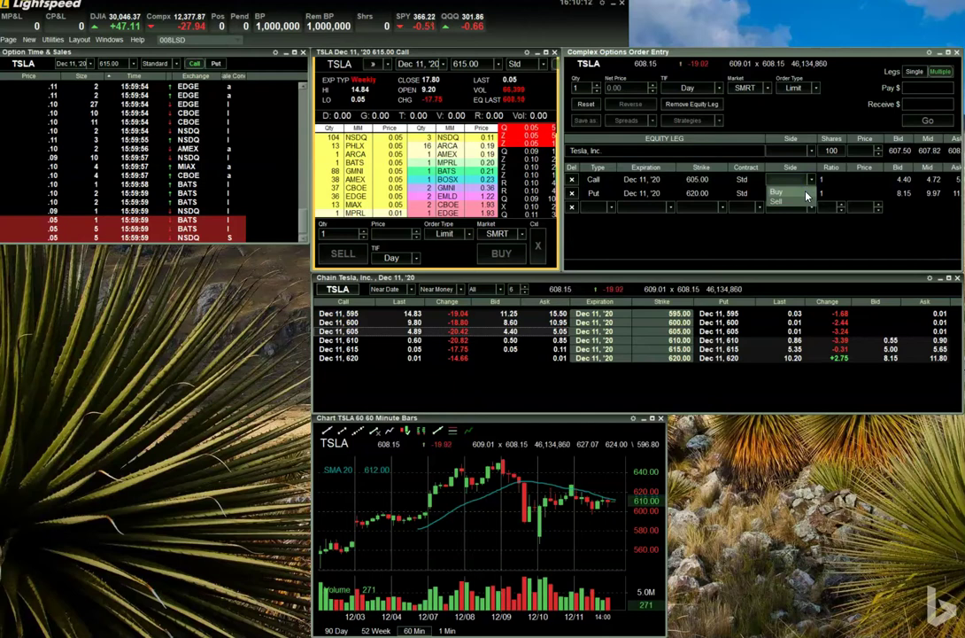
pyautogui.click(806, 192)
pyautogui.click(810, 194)
pyautogui.click(791, 214)
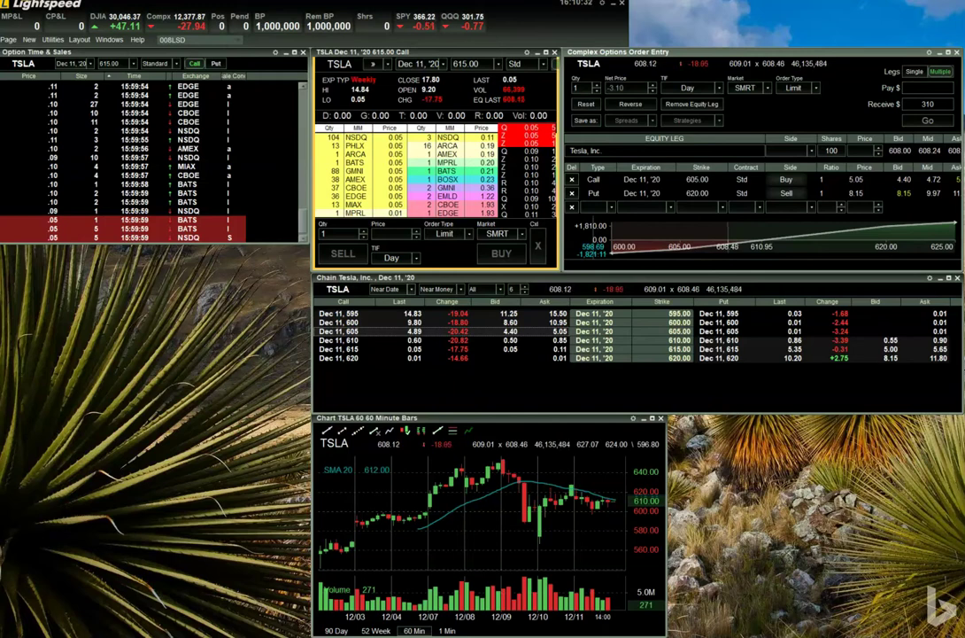
# Re-add the 100-share Tesla equity leg and set its side to Sell, for a -610.10 net limit.
pyautogui.click(684, 104)
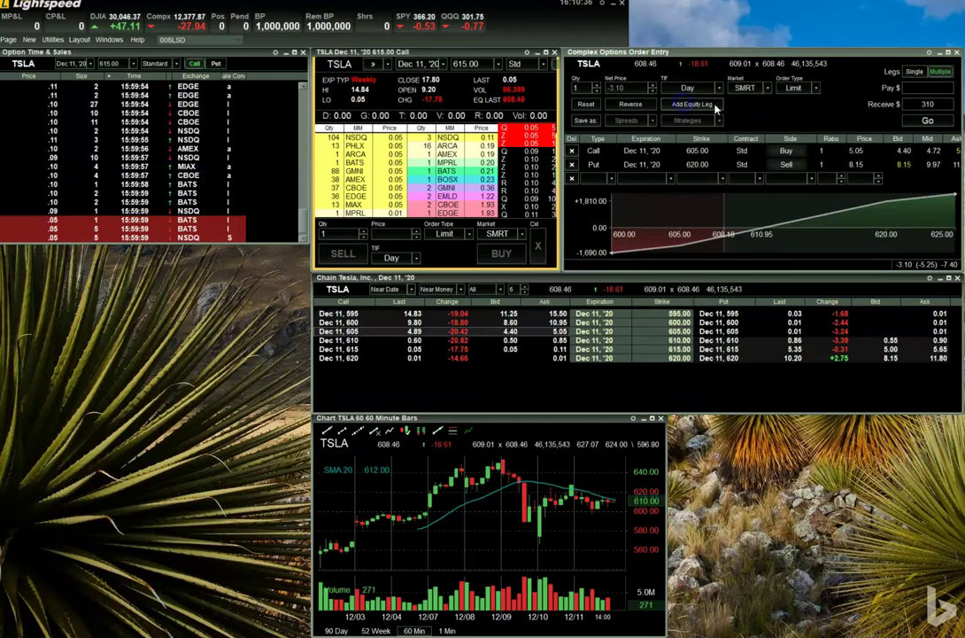
pyautogui.click(692, 104)
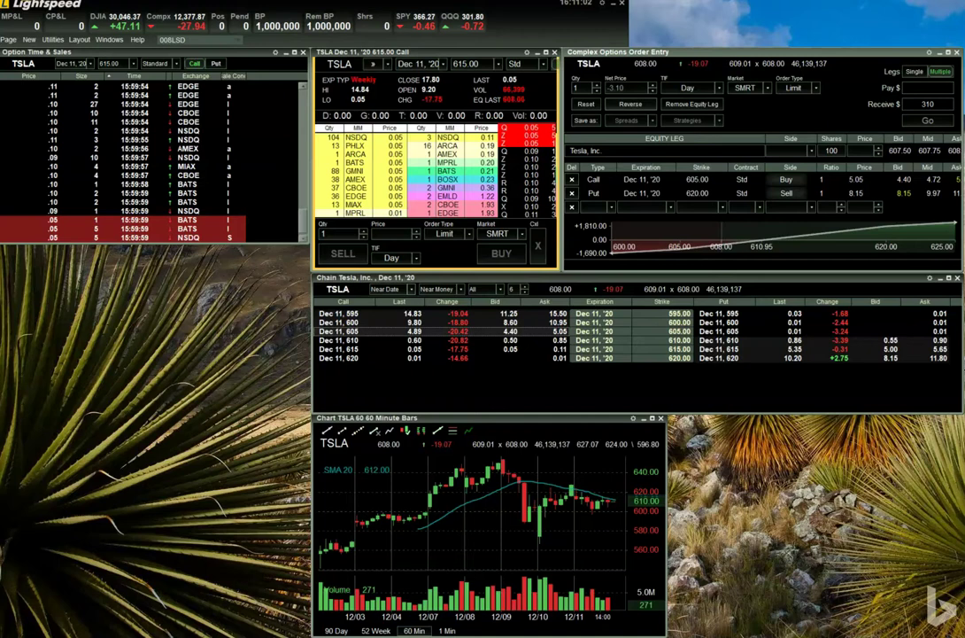
pyautogui.click(811, 152)
pyautogui.click(799, 173)
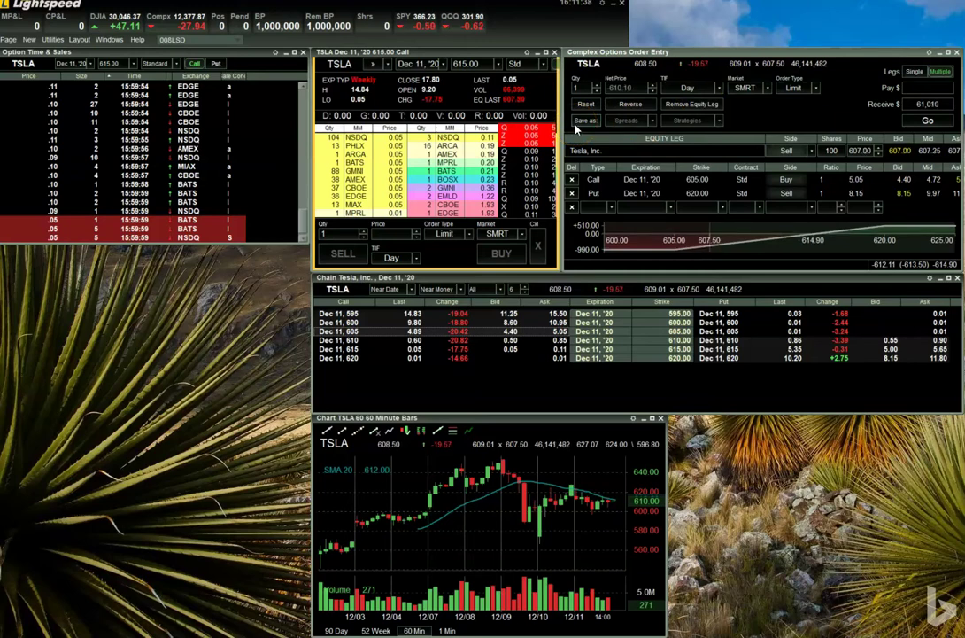
# Save the three-leg TSLA order as a spread named 'Elon Spread'.
pyautogui.click(576, 126)
pyautogui.click(768, 142)
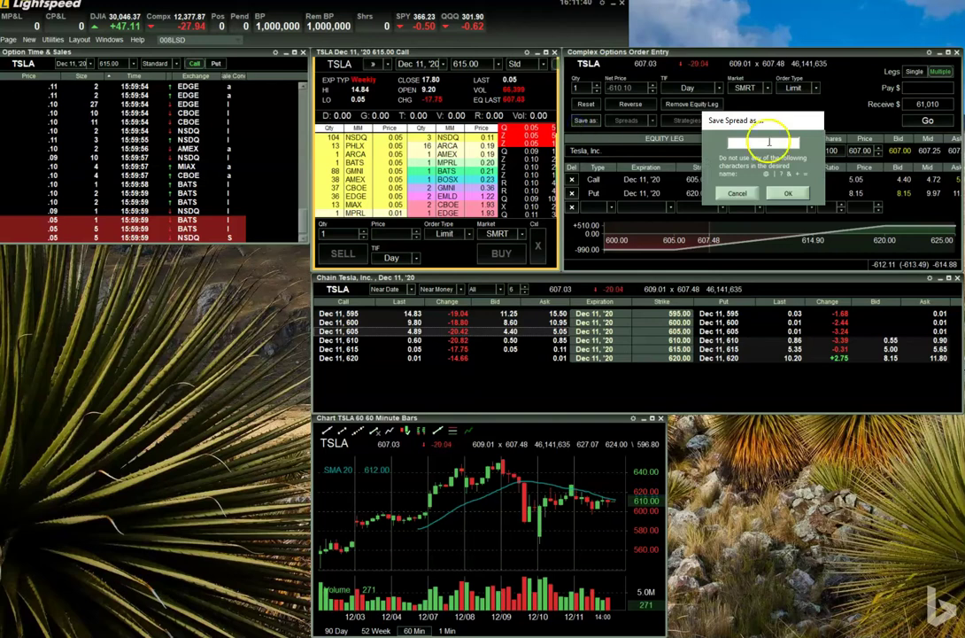
pyautogui.write('E')
pyautogui.write('lonm')
pyautogui.write(' Spread')
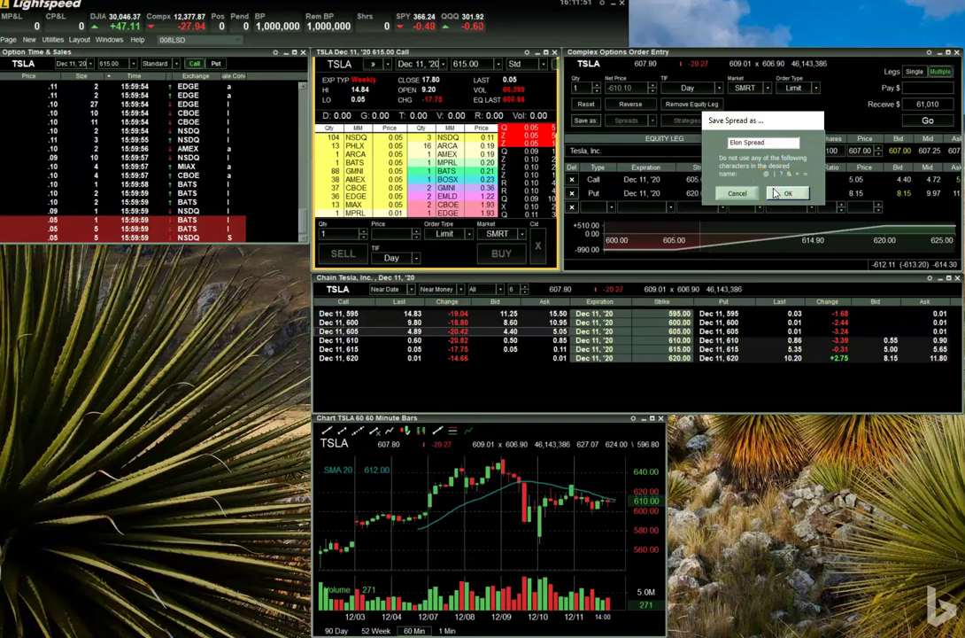
pyautogui.click(775, 192)
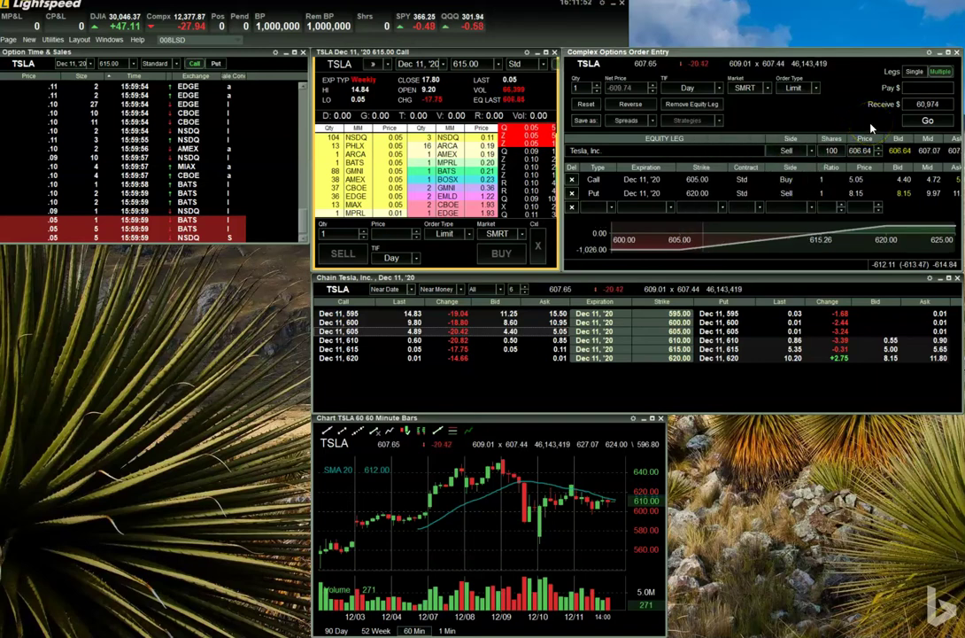
# Submit the three-leg TSLA order with Go and confirm it in the Confirm Complex Order dialog.
pyautogui.click(941, 126)
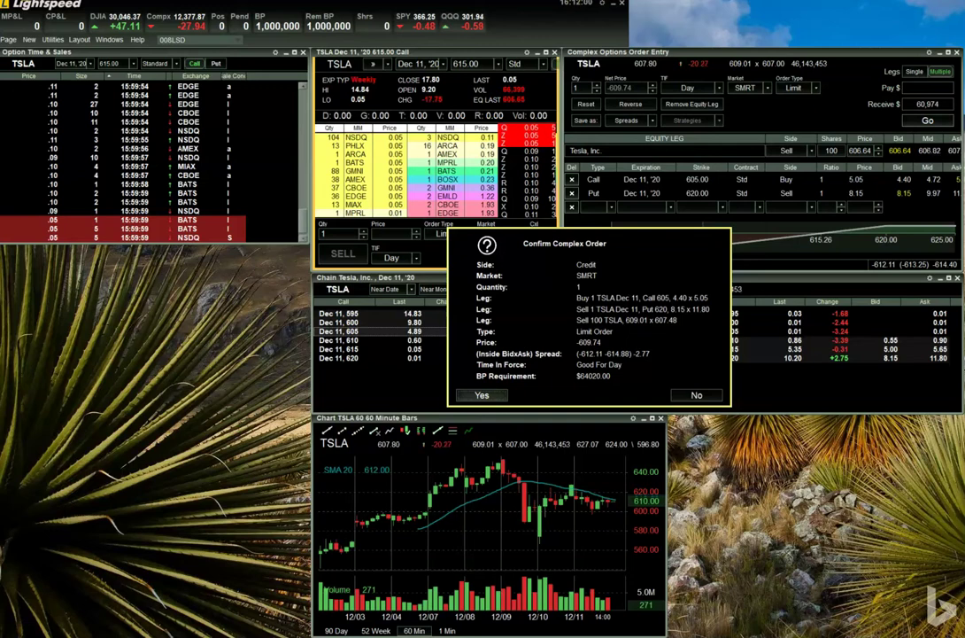
pyautogui.click(480, 396)
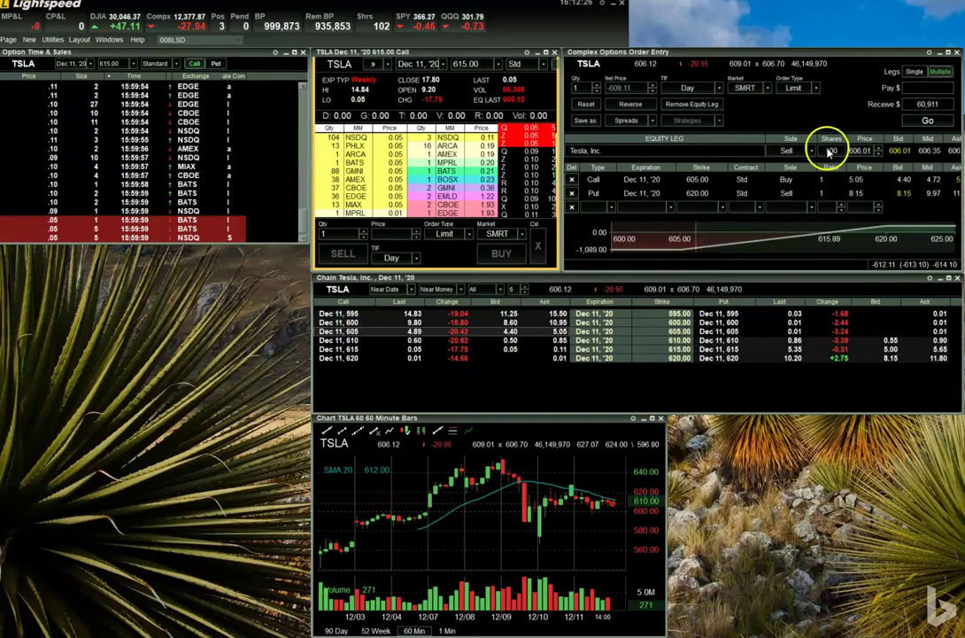
pyautogui.click(647, 124)
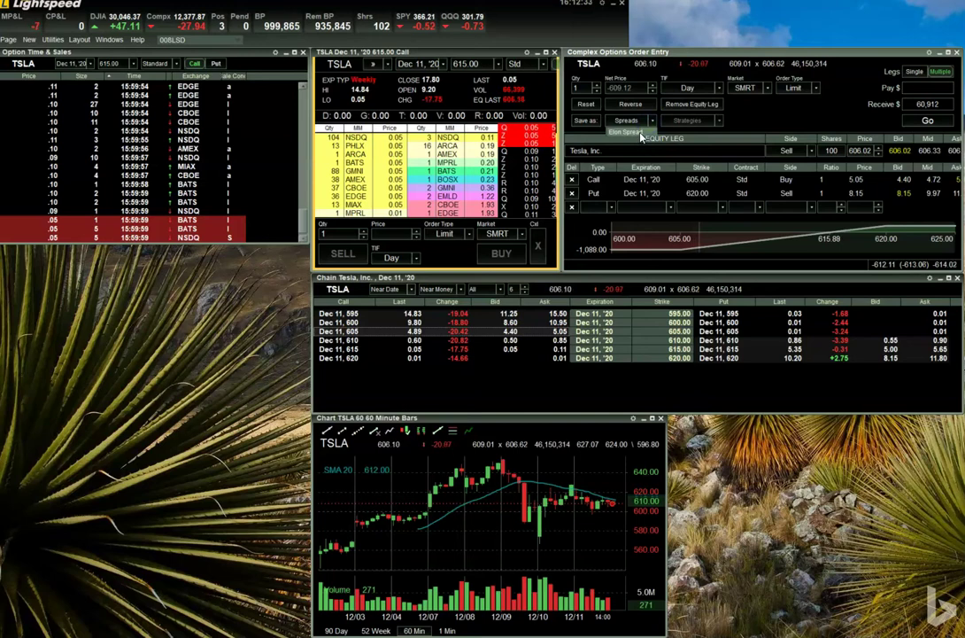
# Delete the call and put legs, then reload them from the saved 'Elon Spread'.
pyautogui.click(724, 134)
pyautogui.click(571, 179)
pyautogui.click(571, 179)
pyautogui.click(649, 123)
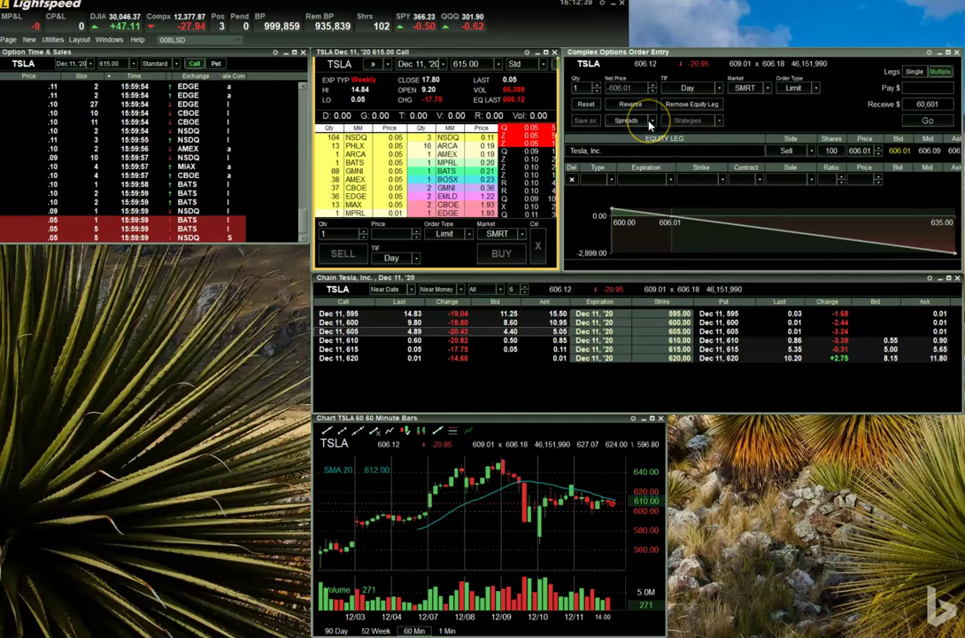
pyautogui.click(649, 124)
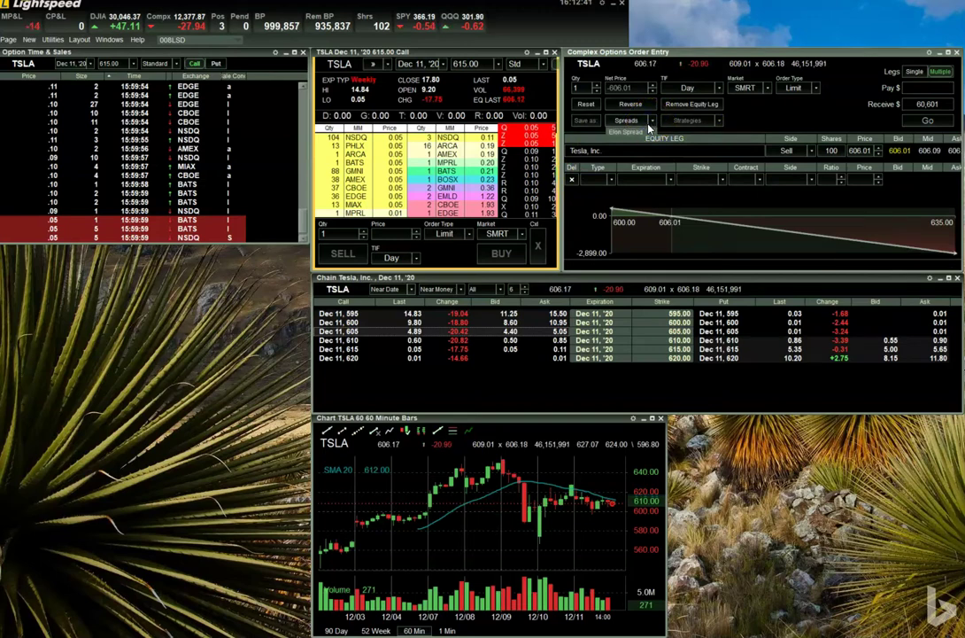
pyautogui.click(646, 132)
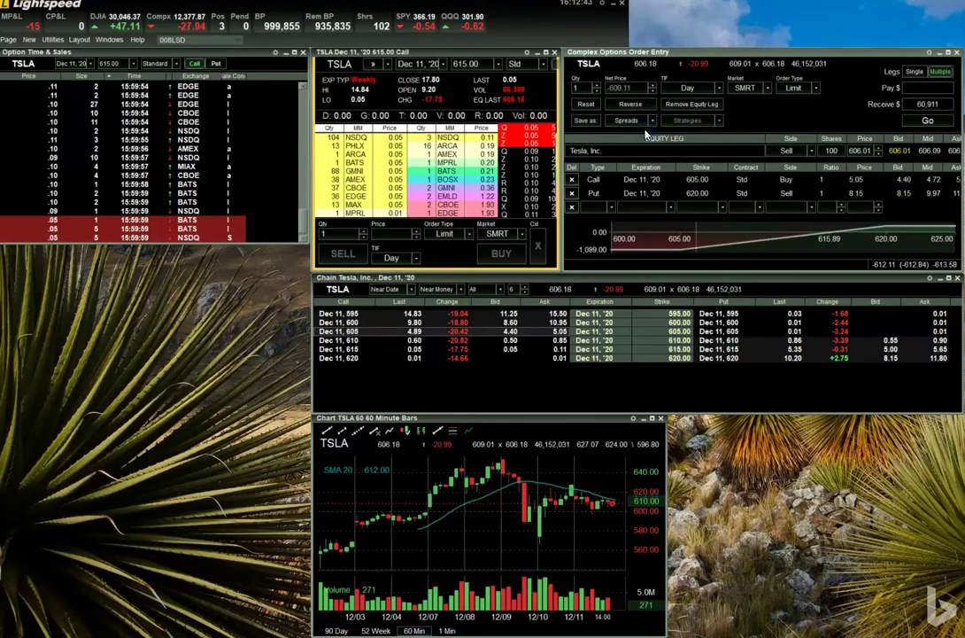